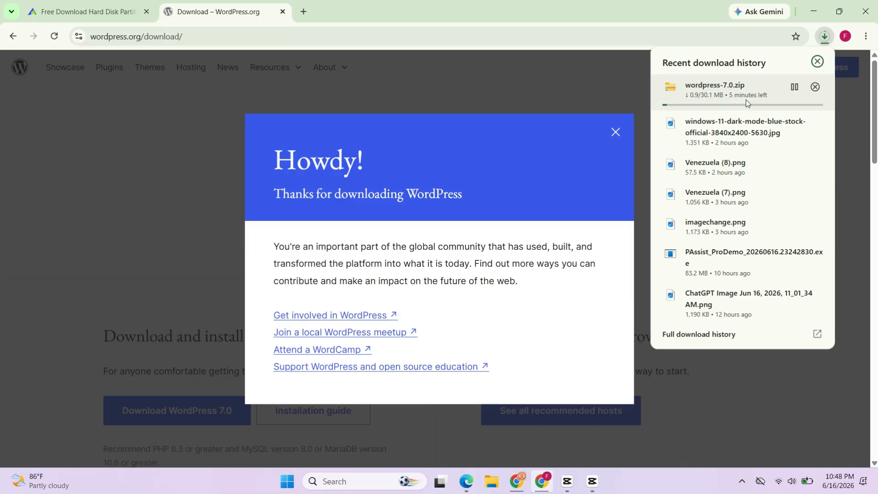
# Step: Dismiss the WordPress thank-you message, search Google for xampp in a new tab and open the Apache Friends site
pyautogui.click(616, 132)
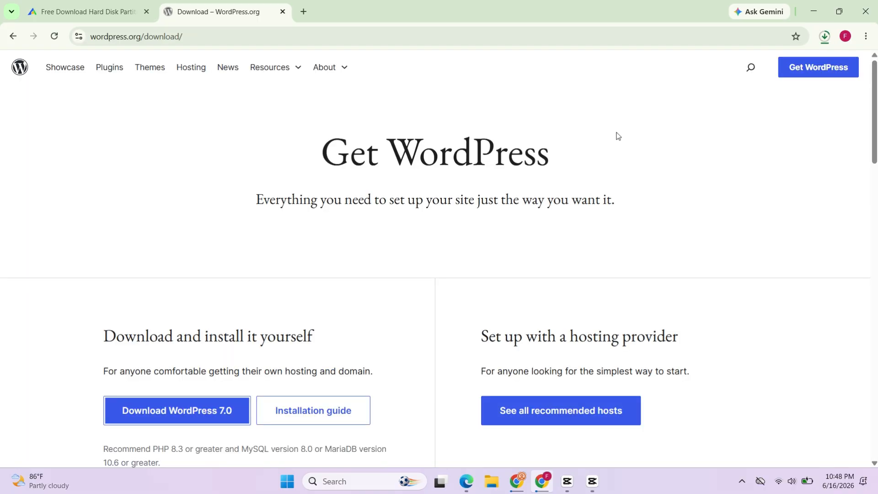
pyautogui.click(298, 15)
pyautogui.click(309, 239)
pyautogui.write('xampp')
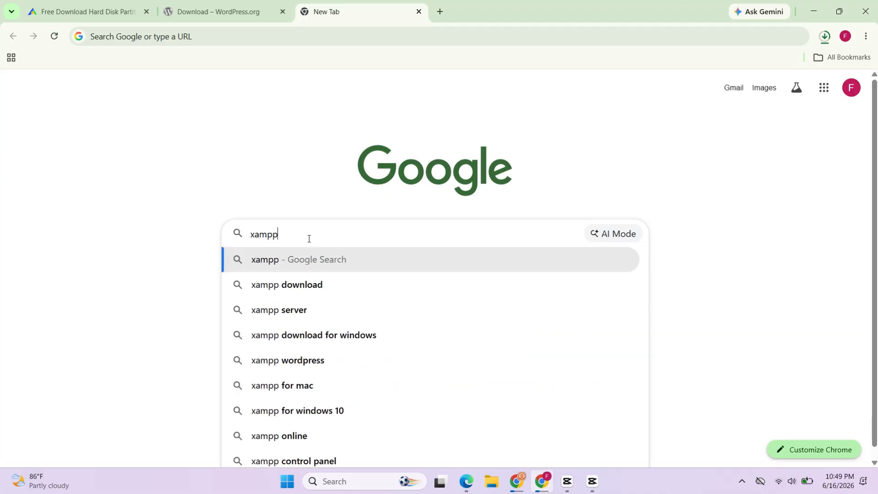
pyautogui.press('Return')
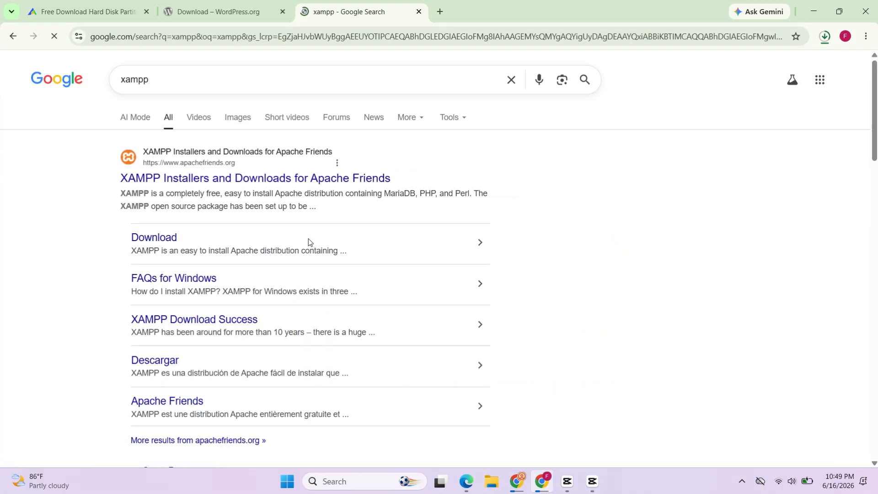
pyautogui.click(191, 180)
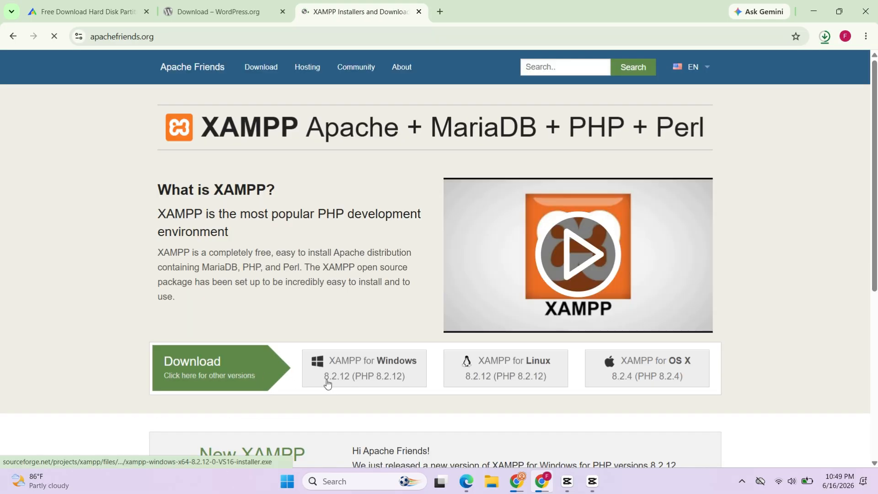
# Step: Download XAMPP for Windows 8.2.12 and check its progress in the browser's download list
pyautogui.click(388, 371)
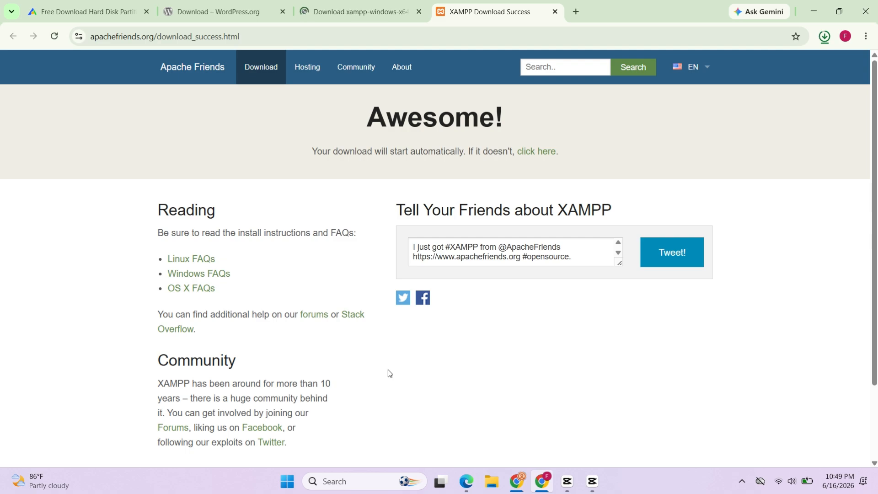
pyautogui.scroll(-2, 388, 370)
pyautogui.scroll(2, 388, 370)
pyautogui.click(825, 36)
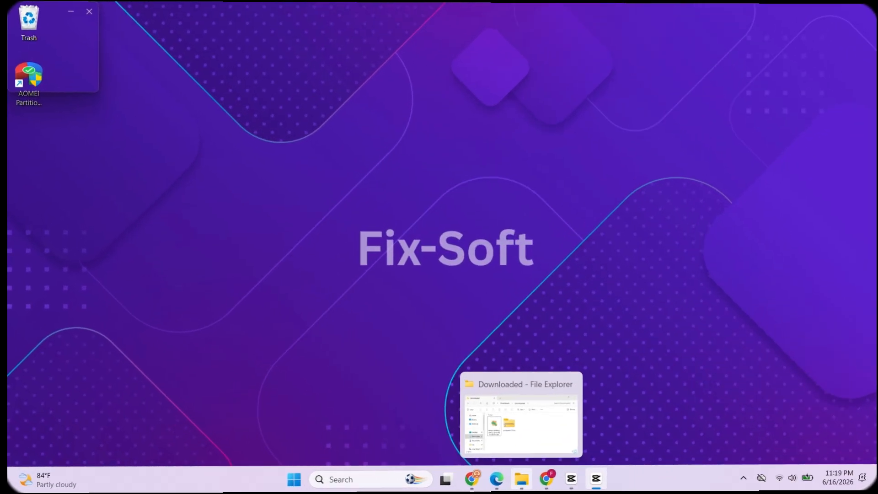
# Step: Switch to File Explorer, launch the XAMPP installer from the Downloaded folder with permission to make changes, and dismiss the UAC warning
pyautogui.click(517, 482)
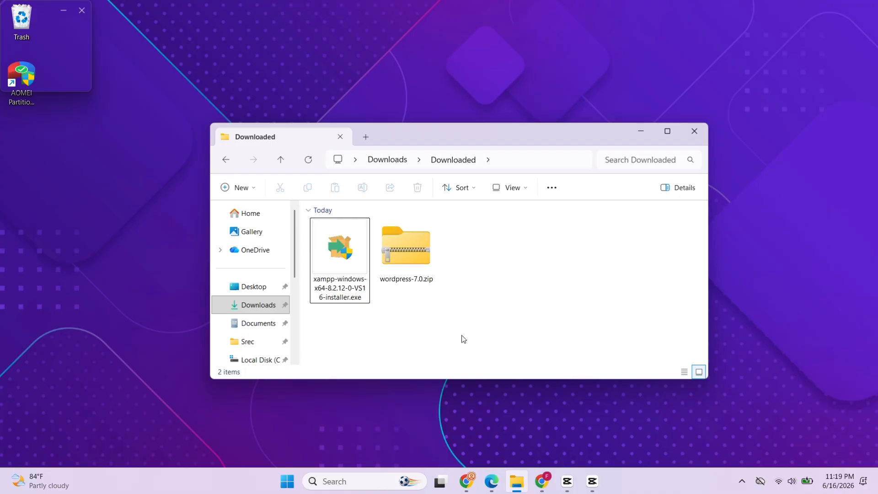
pyautogui.click(344, 280)
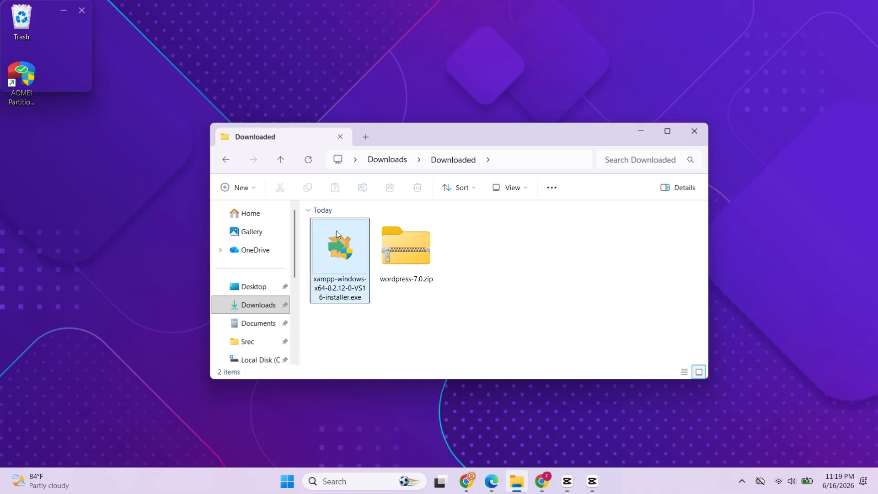
pyautogui.click(342, 265)
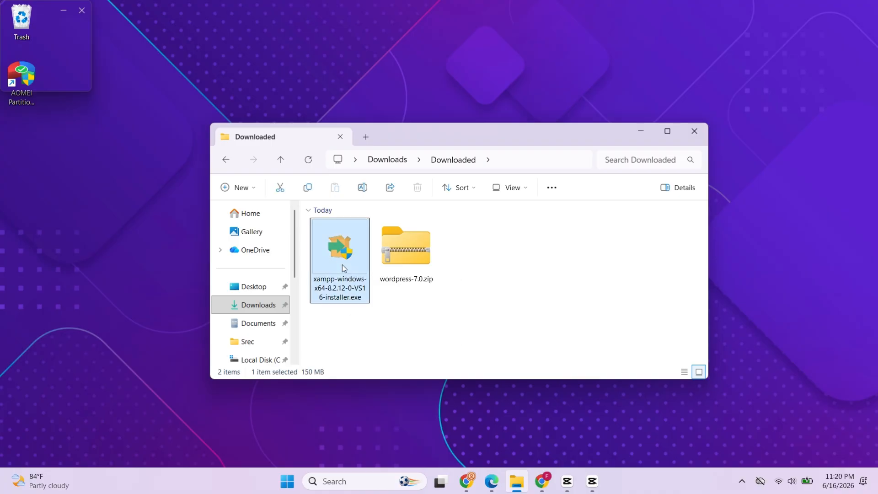
pyautogui.rightClick(342, 264)
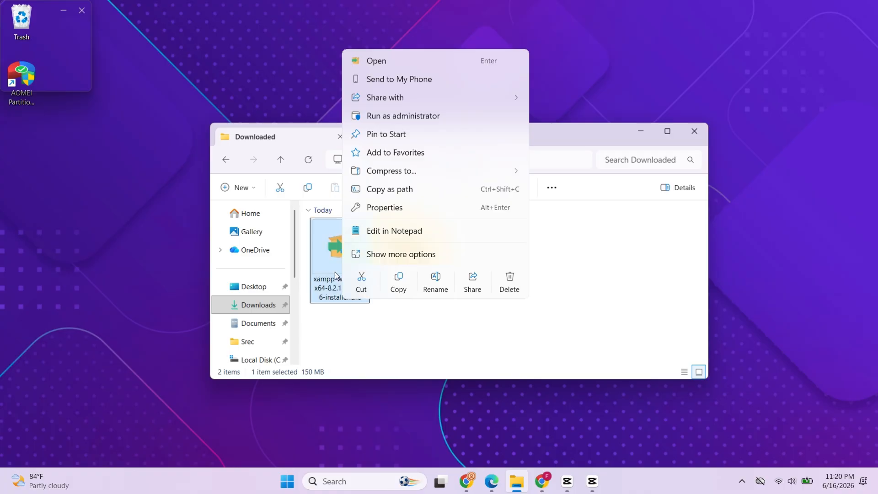
pyautogui.click(376, 62)
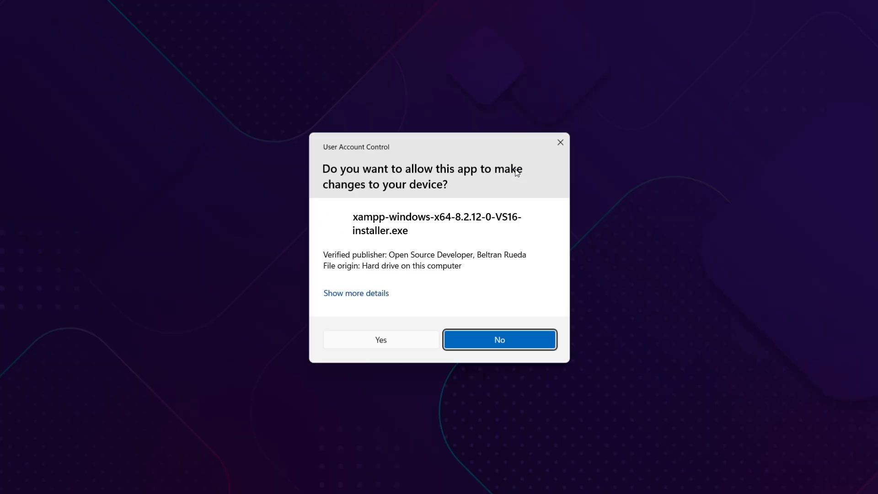
pyautogui.click(384, 338)
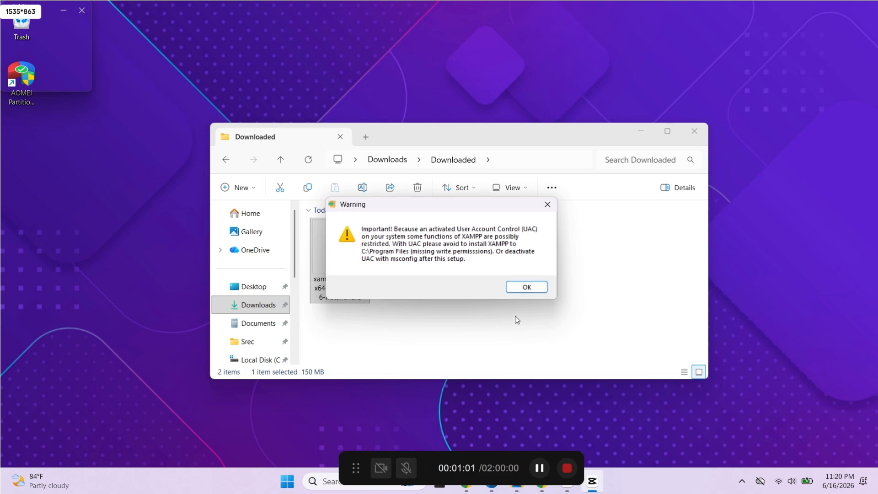
pyautogui.click(526, 289)
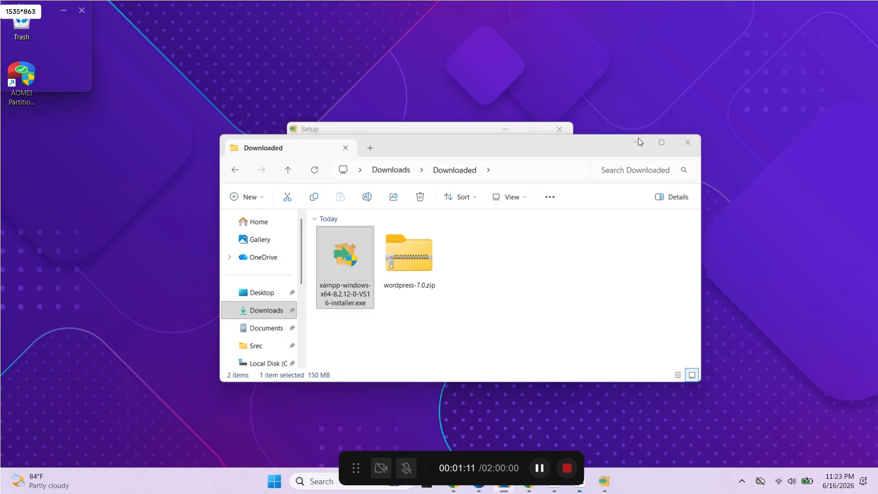
pyautogui.click(639, 140)
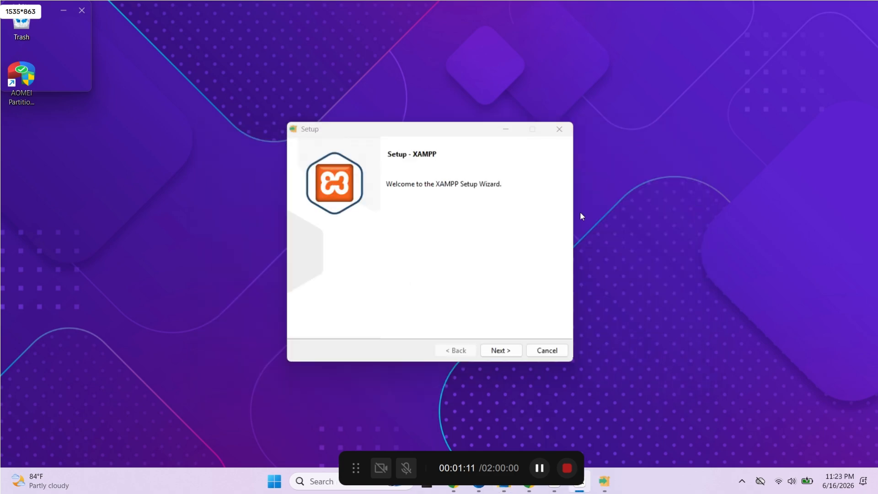
# Step: Install XAMPP with the default components to C:\xampp and finish the wizard with the option to start the Control Panel checked
pyautogui.click(503, 353)
pyautogui.click(504, 353)
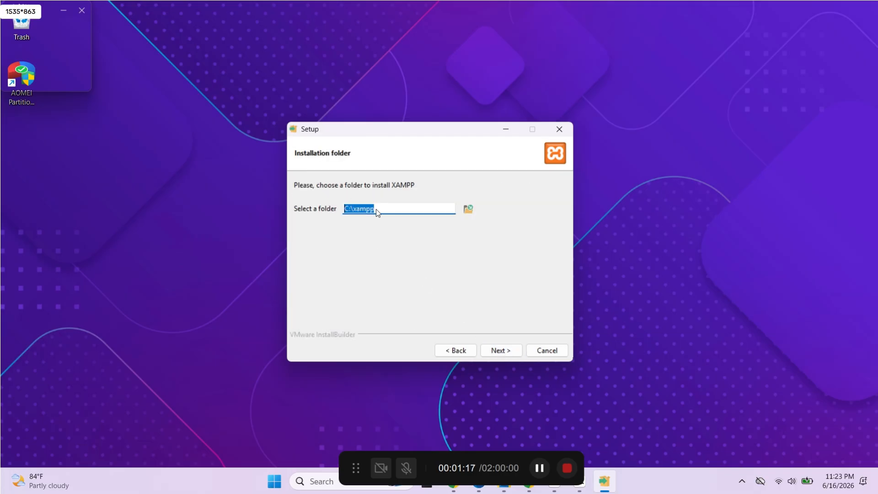
pyautogui.click(390, 210)
pyautogui.click(500, 352)
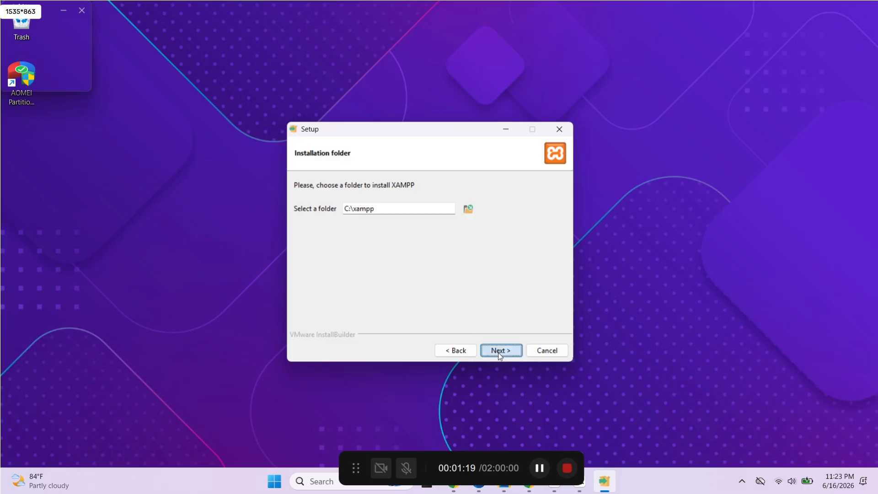
pyautogui.click(500, 352)
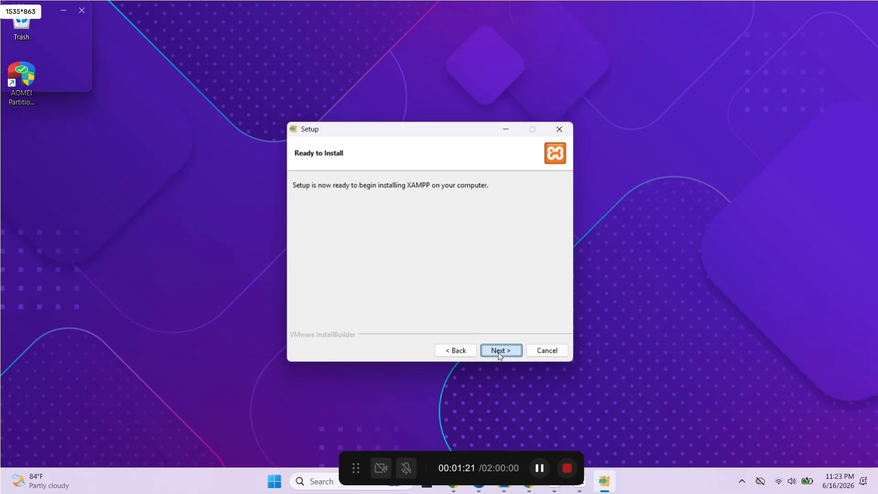
pyautogui.click(500, 351)
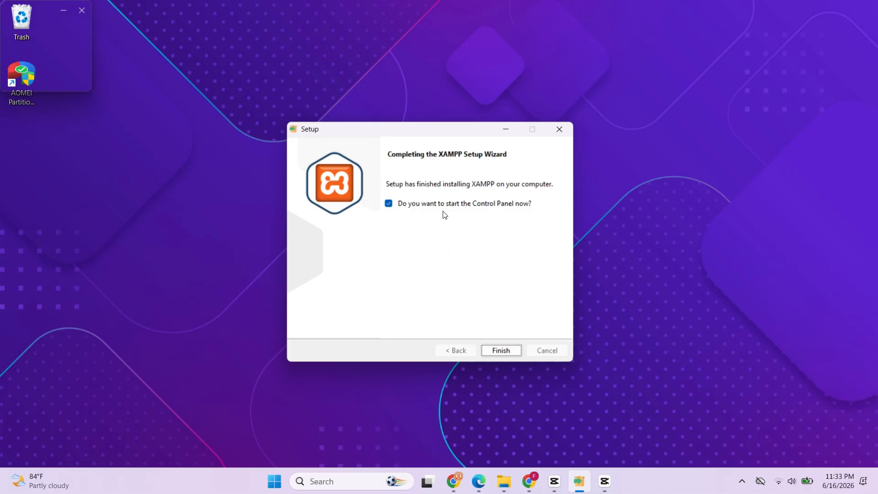
pyautogui.click(501, 349)
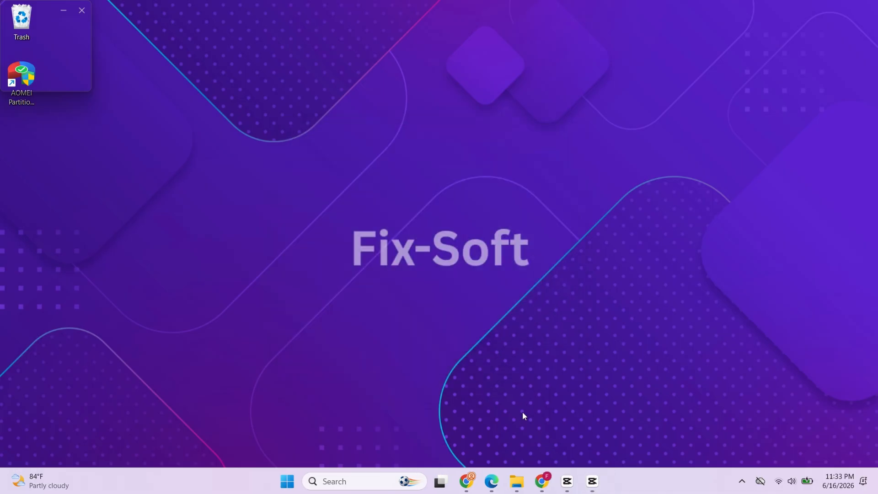
# Step: Extract wordpress-7.0.zip into a wordpress-7.0 folder inside the Downloaded folder
pyautogui.click(516, 482)
pyautogui.click(443, 245)
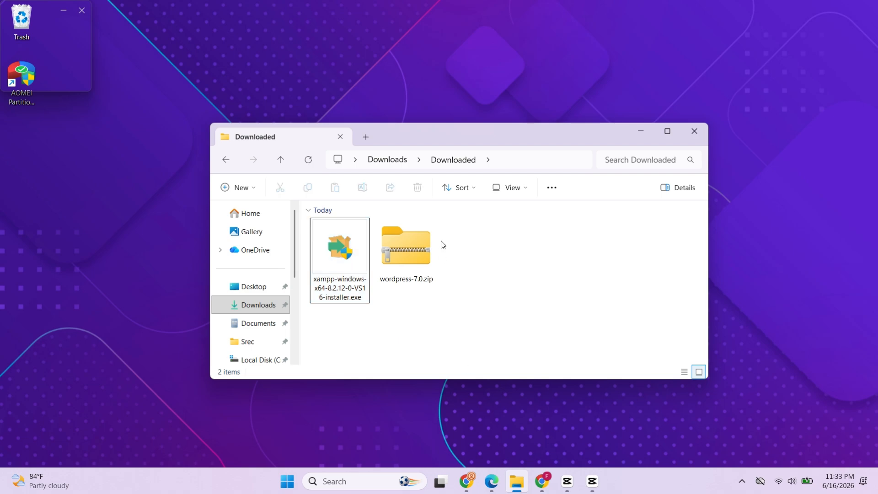
pyautogui.rightClick(415, 257)
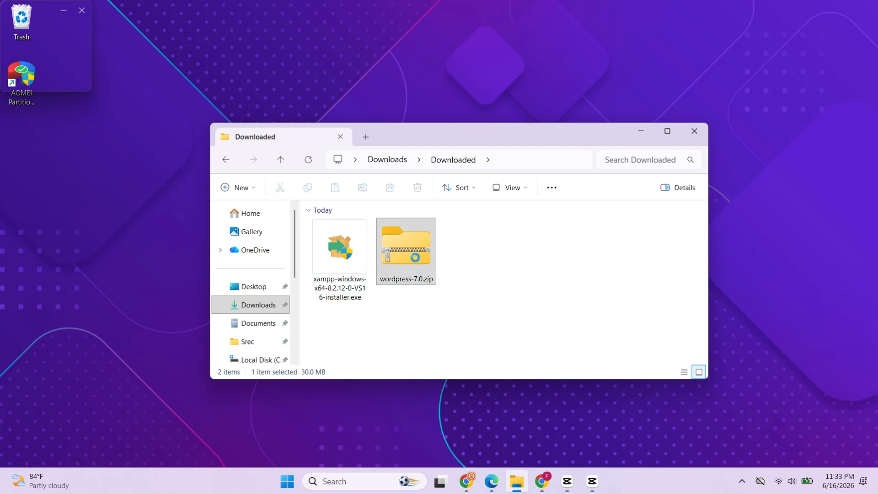
pyautogui.click(448, 287)
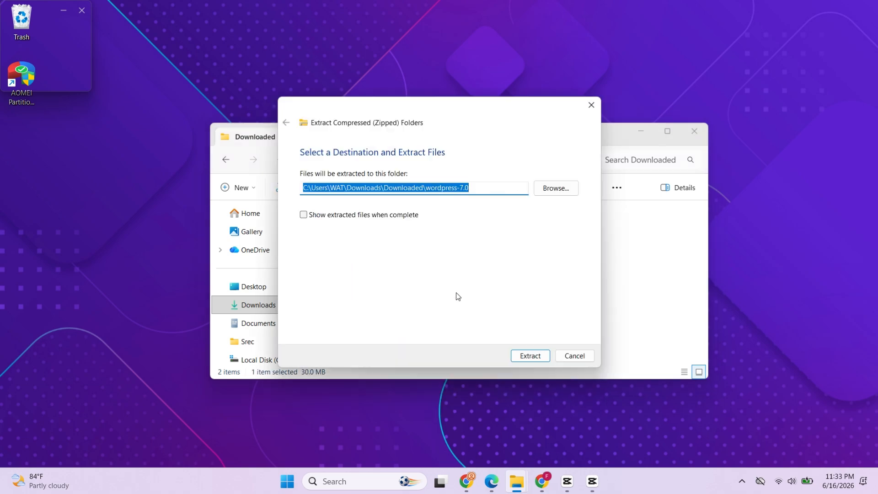
pyautogui.click(530, 355)
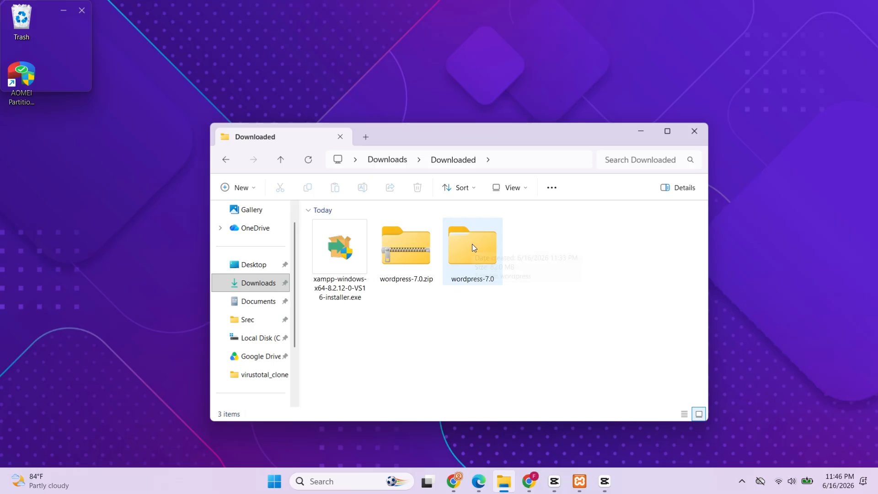
# Step: Copy the wordpress folder found inside the extracted wordpress-7.0 folder
pyautogui.doubleClick(472, 245)
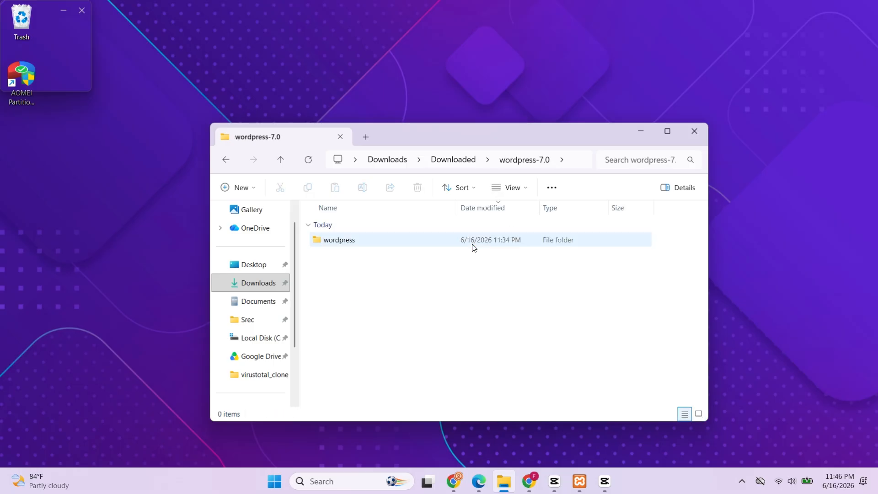
pyautogui.rightClick(358, 243)
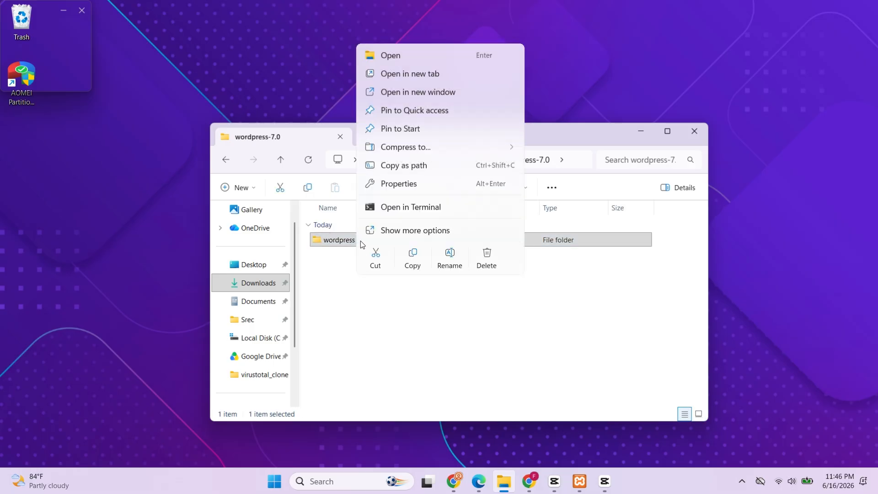
pyautogui.click(421, 259)
pyautogui.click(423, 262)
# Step: Paste the copied WordPress folder into C:\xampp\htdocs and minimize the File Explorer window
pyautogui.scroll(-2, 276, 323)
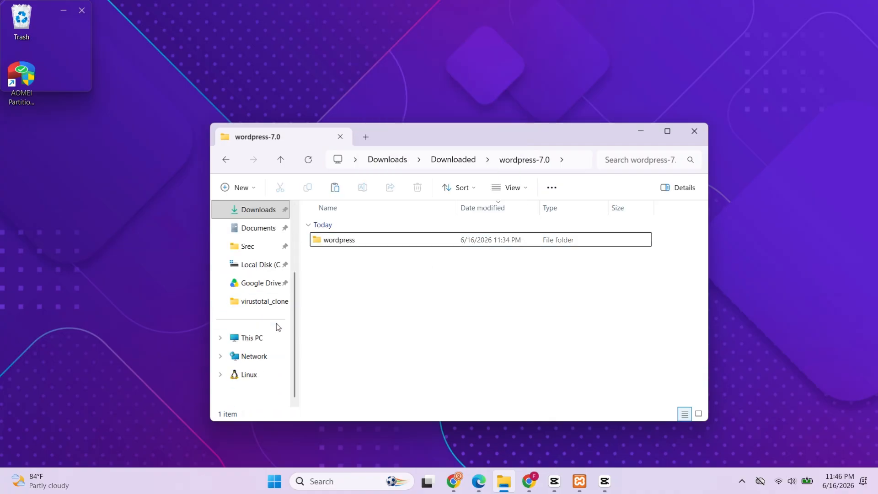
pyautogui.click(265, 334)
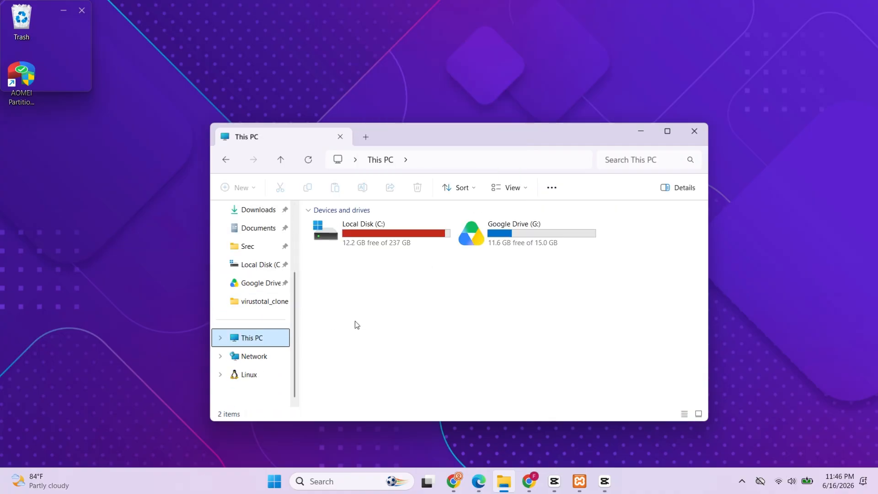
pyautogui.doubleClick(392, 231)
pyautogui.scroll(-2, 388, 319)
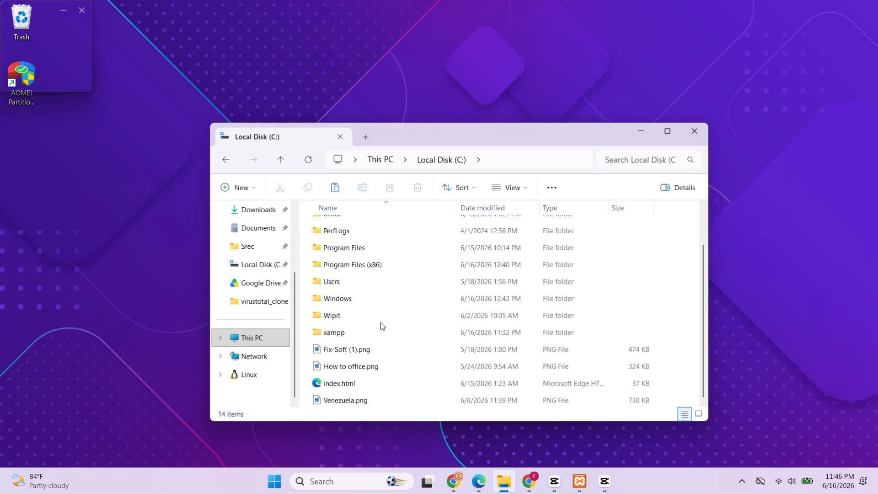
pyautogui.click(372, 338)
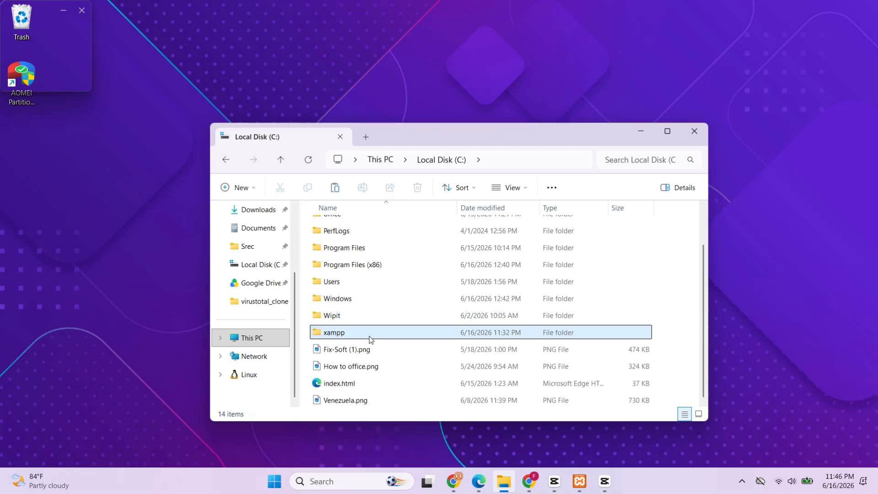
pyautogui.doubleClick(371, 339)
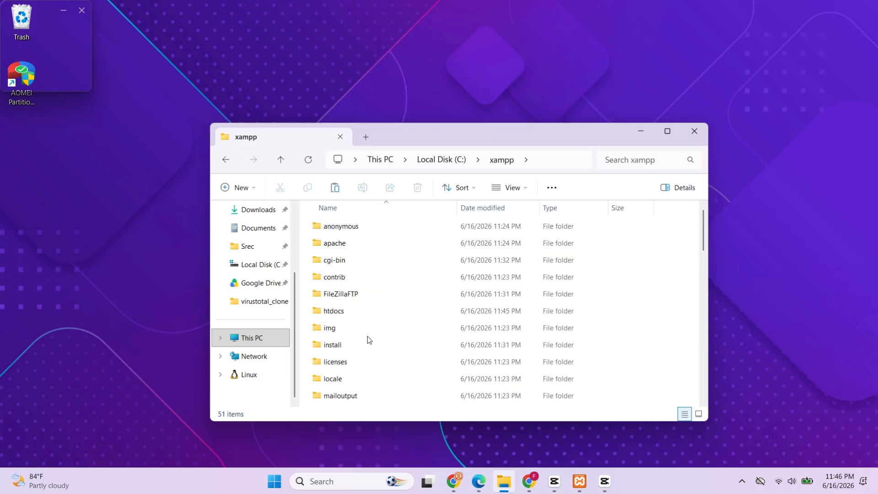
pyautogui.doubleClick(348, 311)
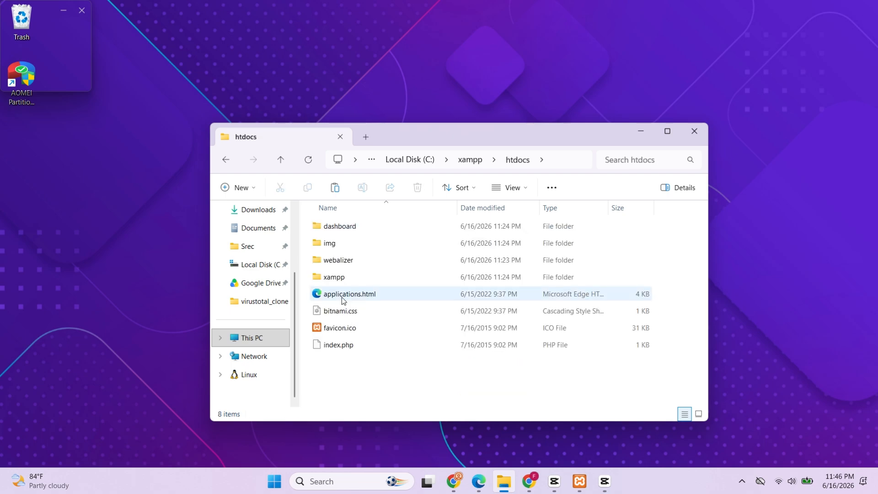
pyautogui.rightClick(351, 374)
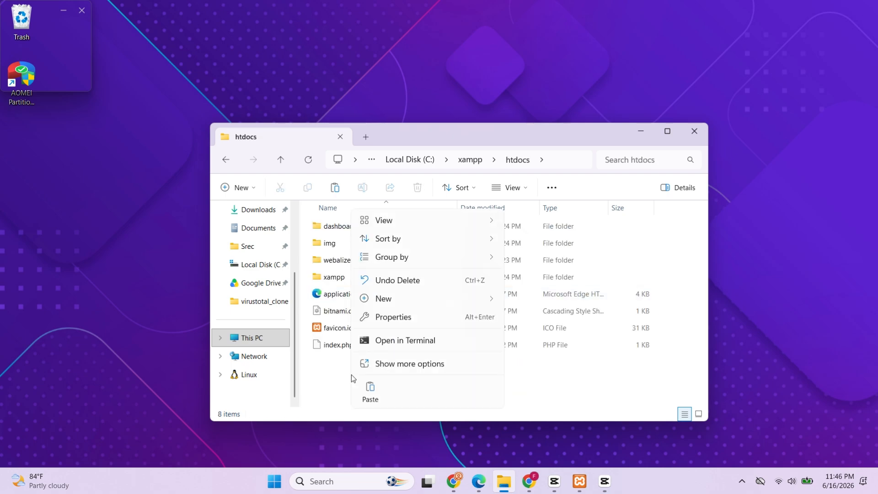
pyautogui.click(365, 389)
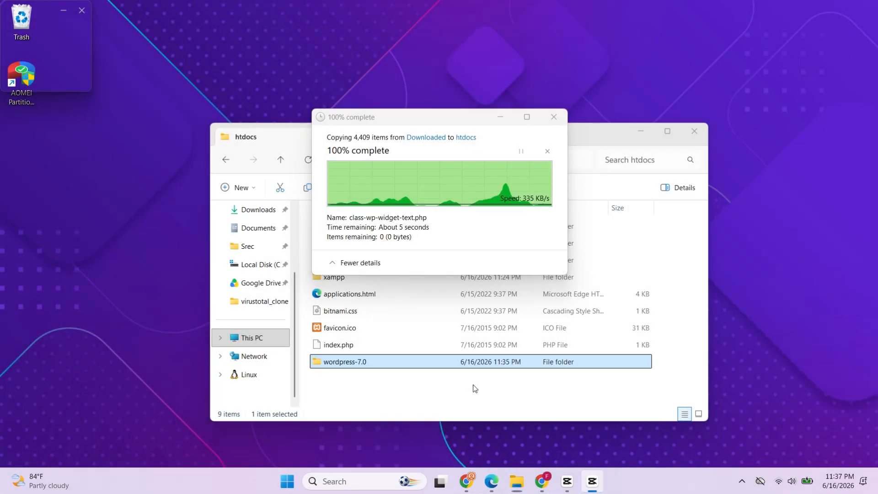
pyautogui.click(475, 388)
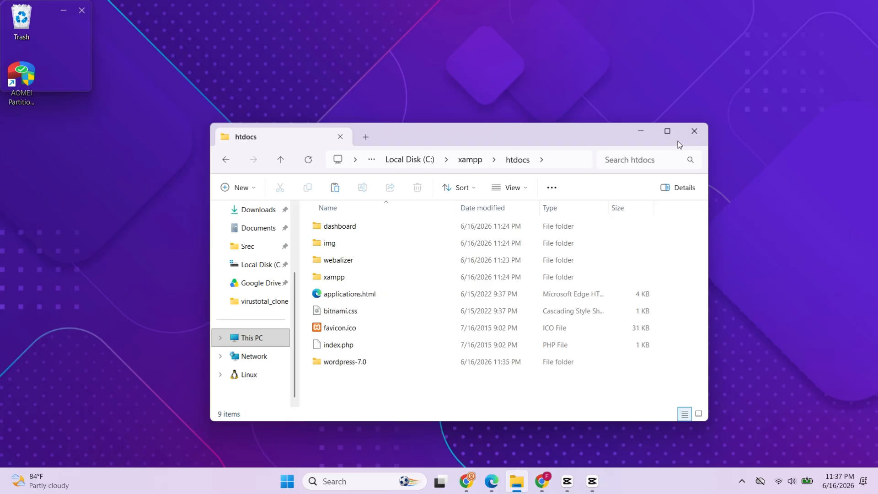
pyautogui.click(641, 133)
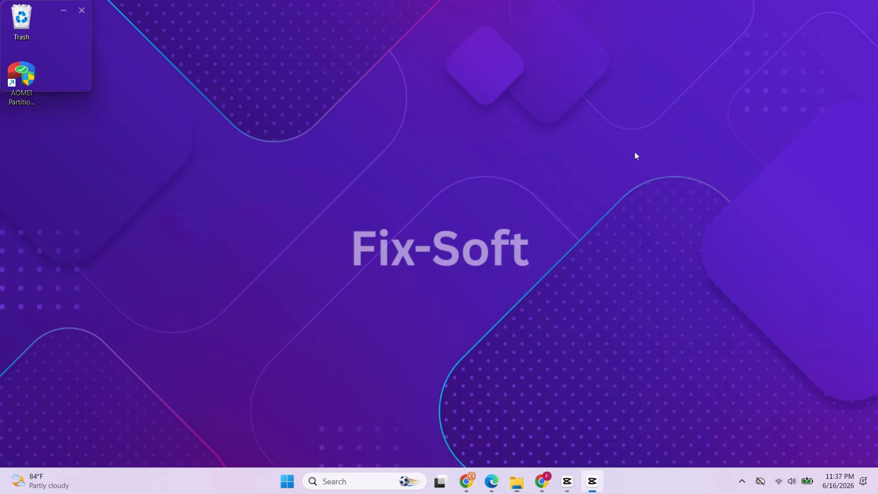
# Step: Open the XAMPP Control Panel and start the Apache and MySQL modules
pyautogui.click(317, 480)
pyautogui.write('xam')
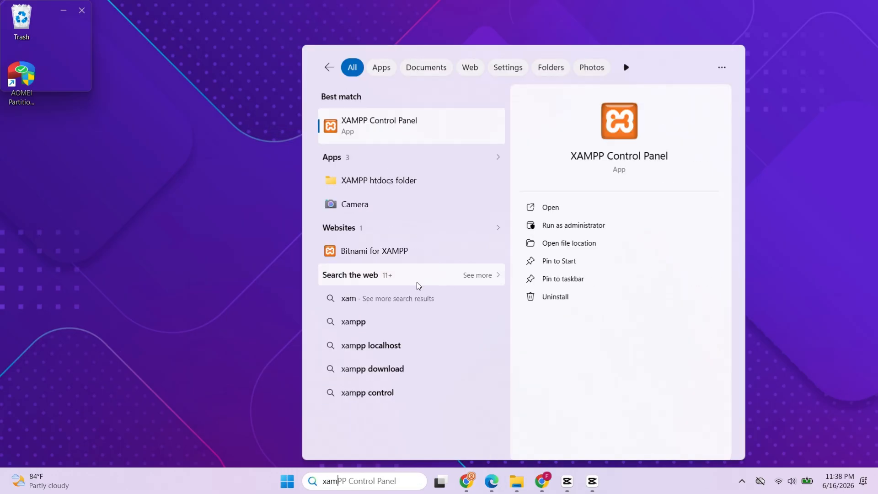
pyautogui.click(554, 208)
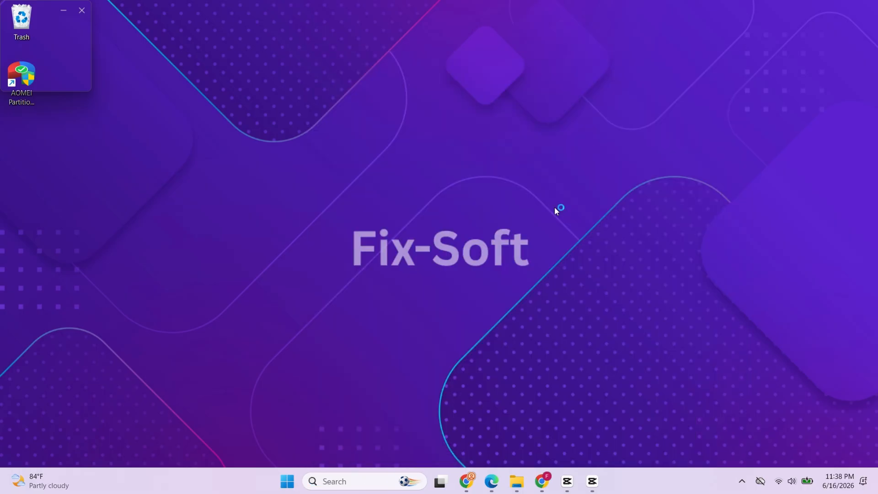
pyautogui.moveTo(268, 8); pyautogui.dragTo(433, 156)
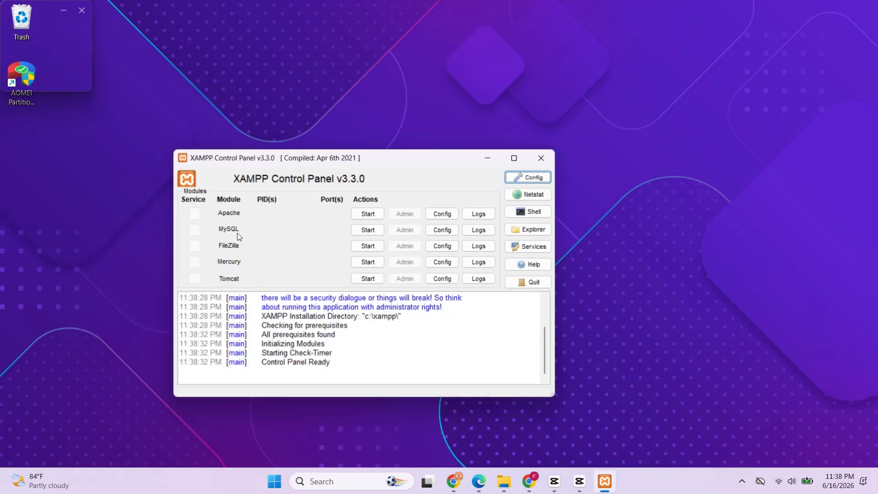
pyautogui.click(368, 214)
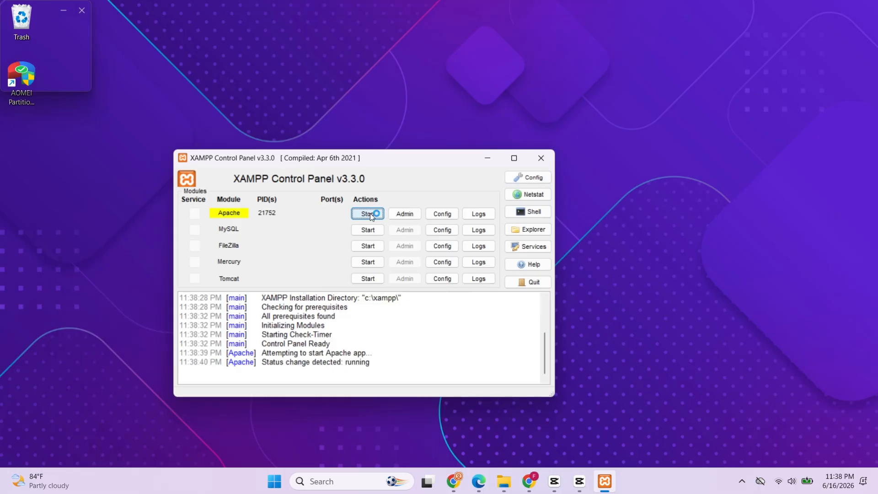
pyautogui.click(370, 230)
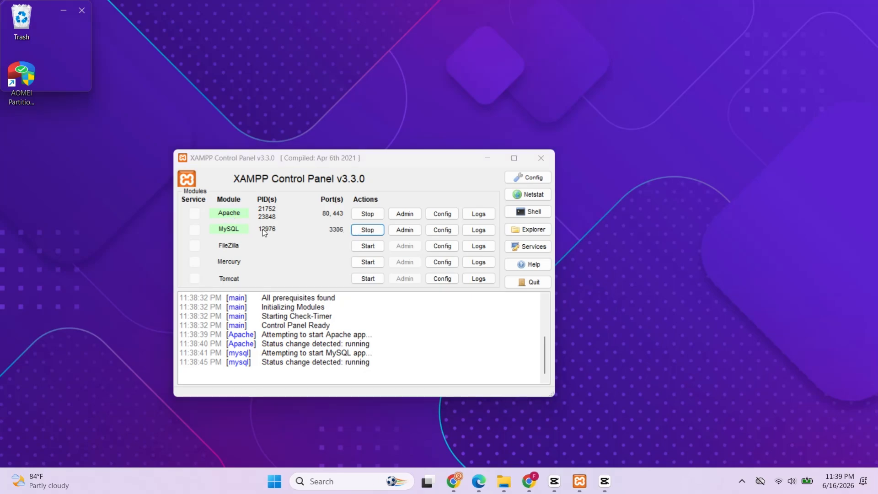
# Step: Open phpMyAdmin for the MySQL module and create a database named wordpress with the utf8mb4_general_ci collation
pyautogui.click(405, 232)
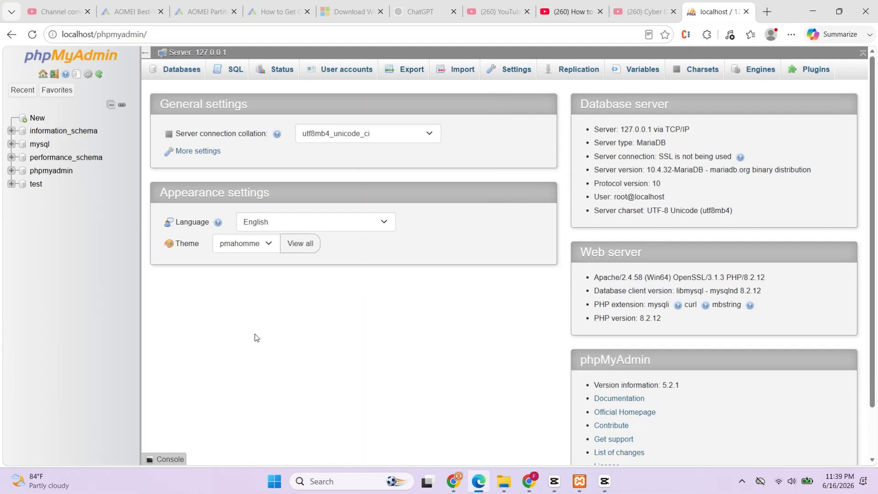
pyautogui.click(33, 119)
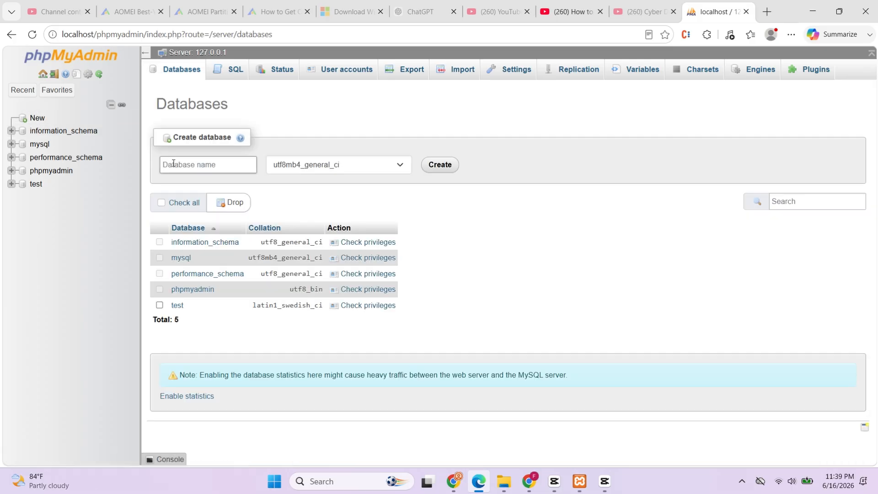
pyautogui.click(173, 164)
pyautogui.write('Wo')
pyautogui.press('BackSpace')
pyautogui.write('wordpress')
pyautogui.click(429, 169)
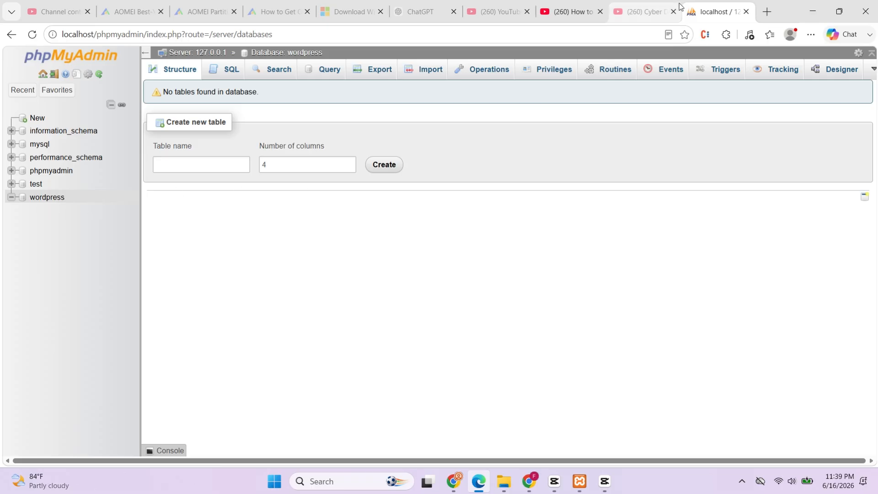
pyautogui.click(812, 11)
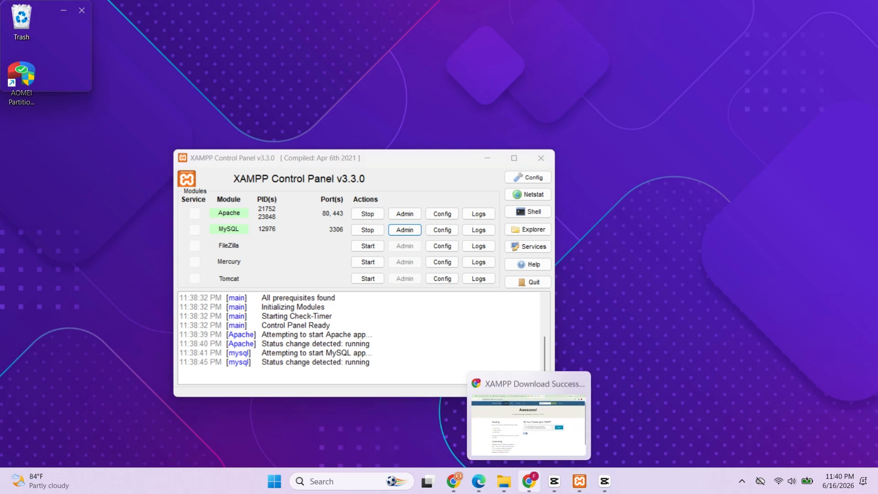
# Step: Switch to Chrome, load localhost/wordpress in a new tab, and proceed in English (United States) to the database connection form
pyautogui.click(529, 481)
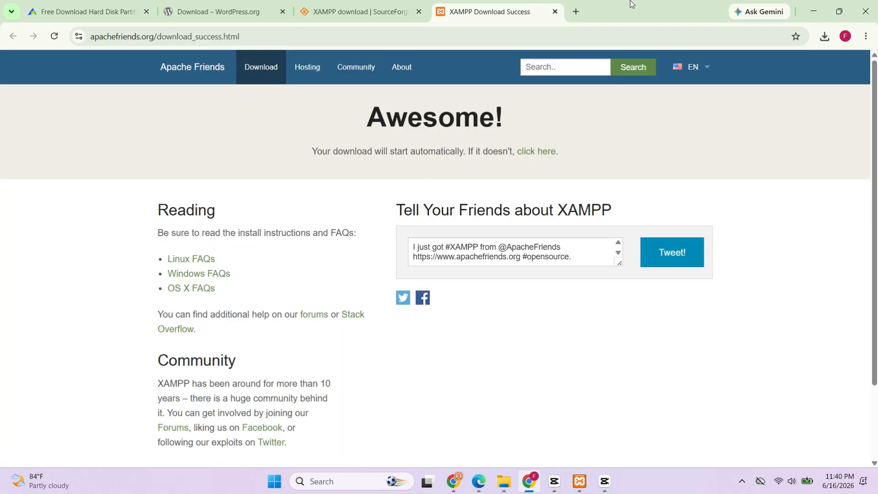
pyautogui.click(576, 10)
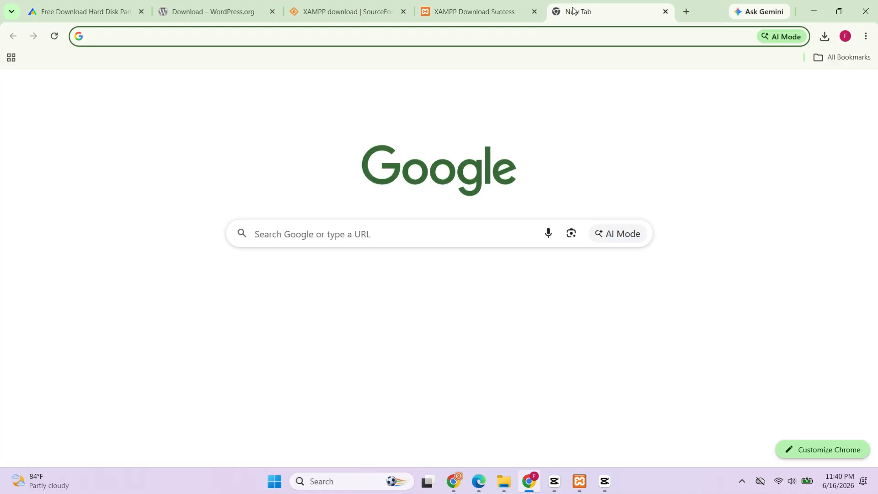
pyautogui.write('localhost/')
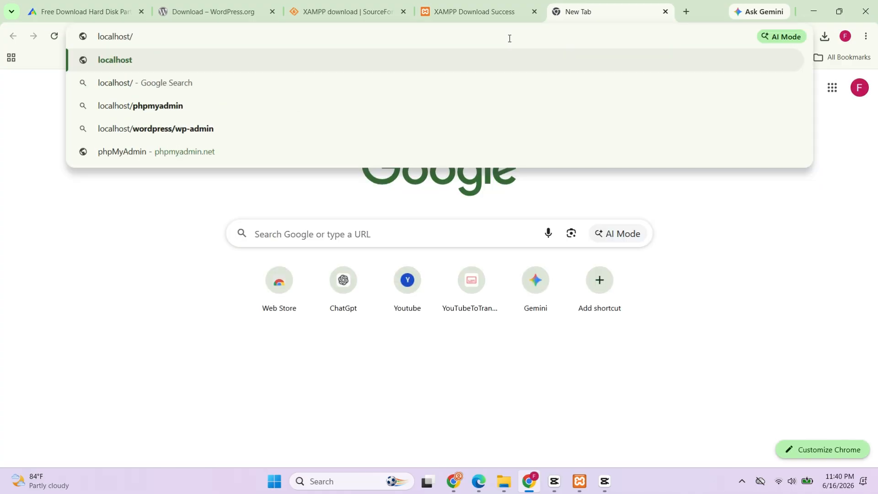
pyautogui.write('wordpress')
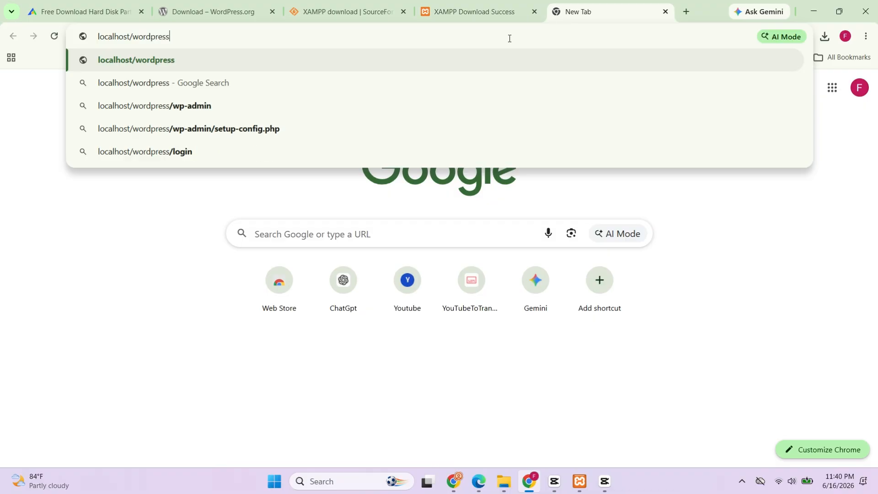
pyautogui.press('Return')
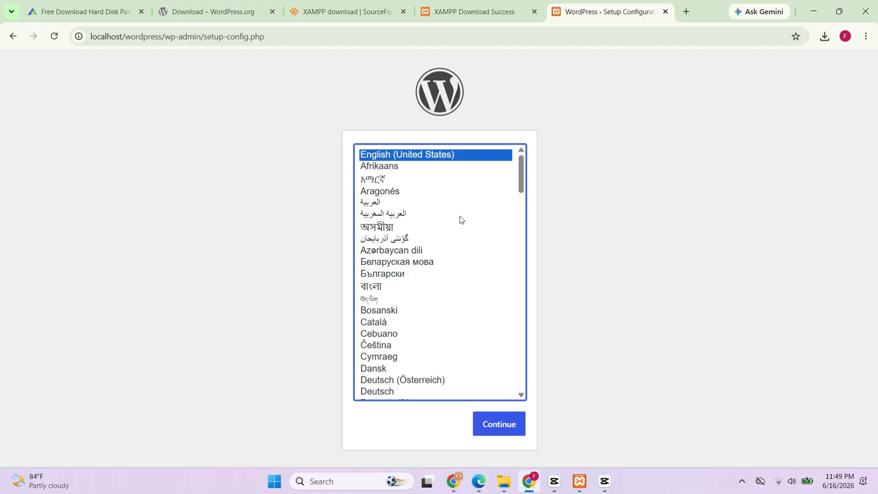
pyautogui.click(498, 426)
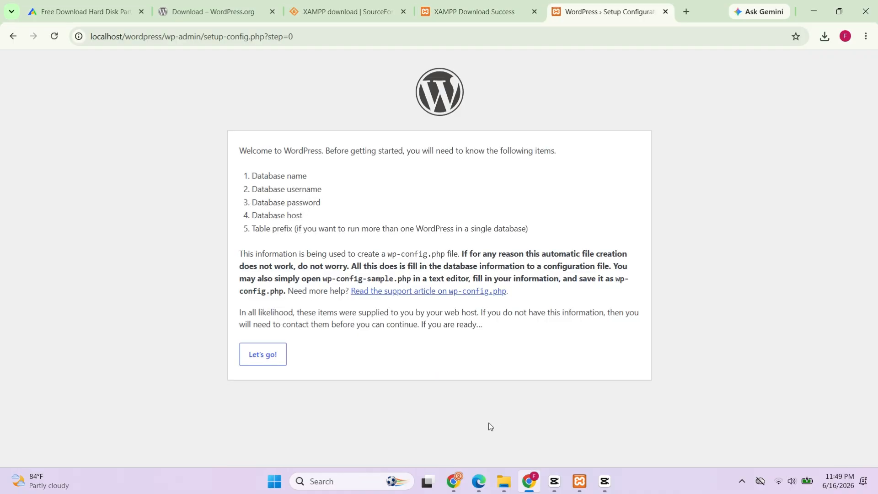
pyautogui.click(263, 354)
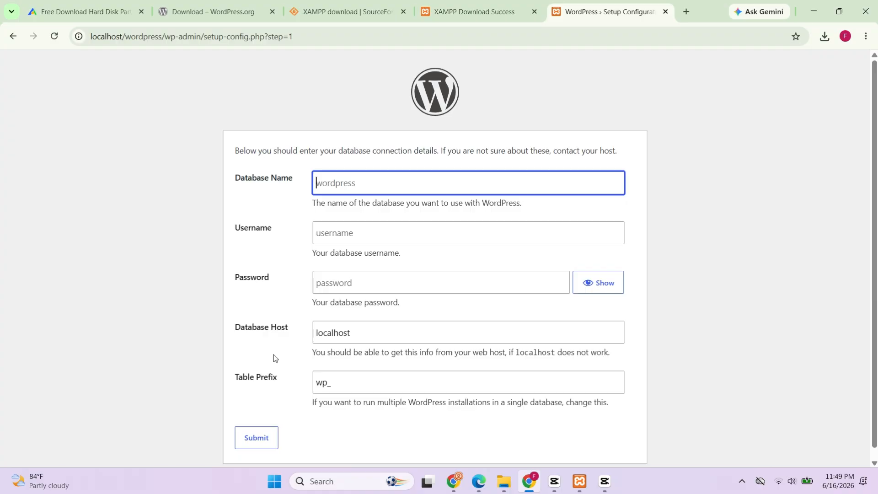
pyautogui.click(273, 355)
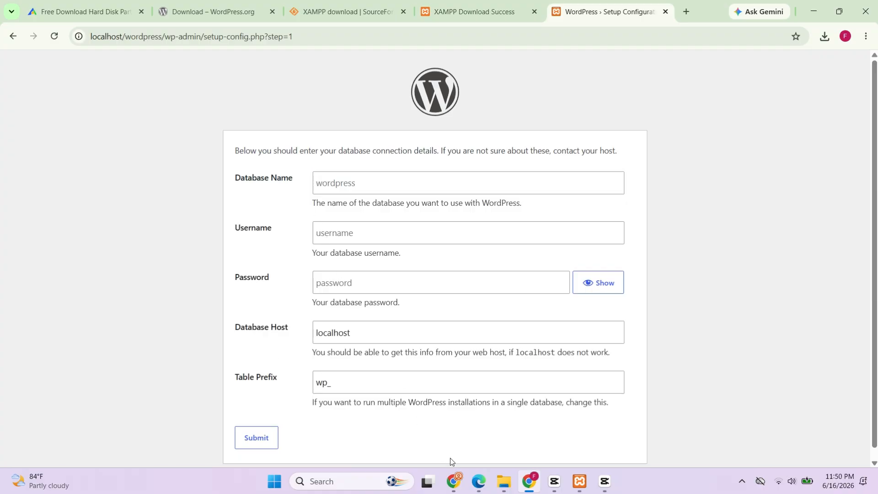
# Step: Submit the database details with name wordpress, username root, an empty password, host localhost and table prefix wp_
pyautogui.click(479, 481)
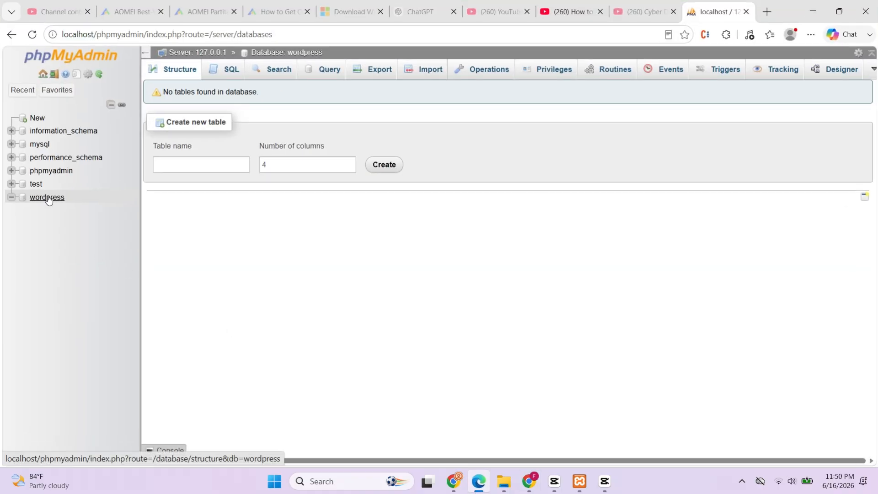
pyautogui.click(814, 10)
pyautogui.click(469, 174)
pyautogui.write('wordpress')
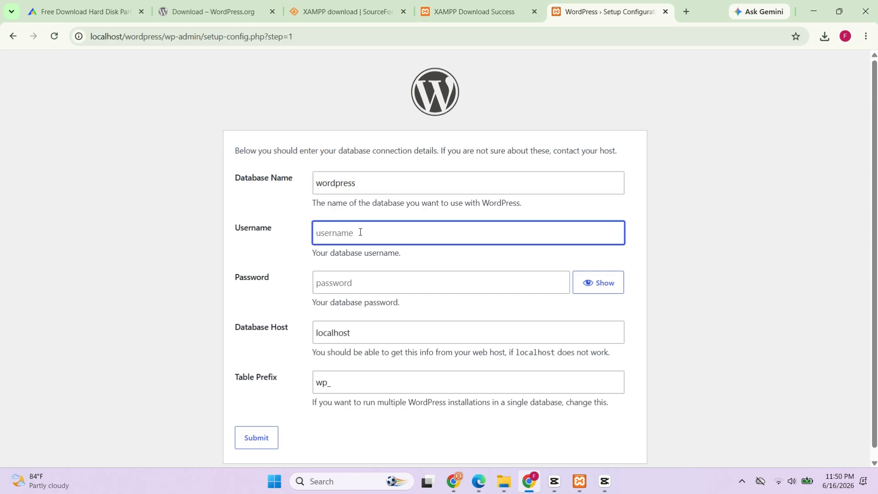
pyautogui.write('root')
pyautogui.click(264, 440)
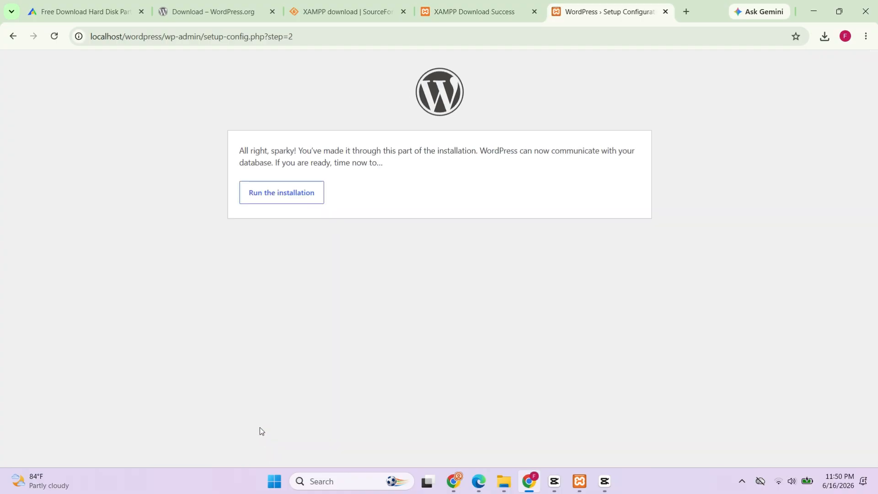
# Step: Run the WordPress installation with site title Fixsoft, username fixsoft, a chosen account password and the admin's e-mail
pyautogui.click(297, 194)
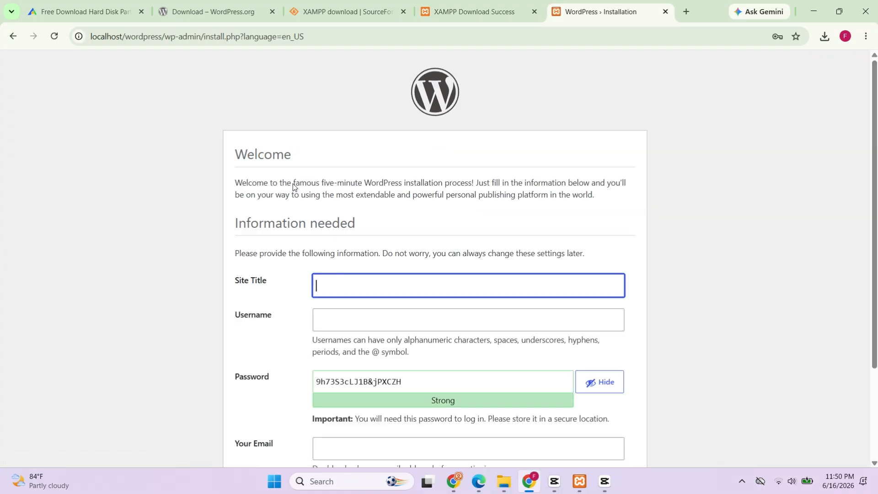
pyautogui.scroll(-3, 293, 183)
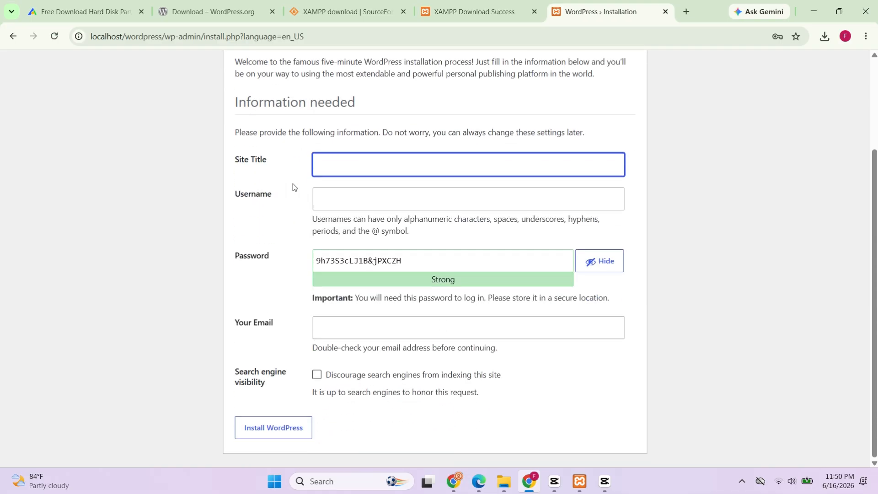
pyautogui.write('Fixsoft')
pyautogui.click(357, 195)
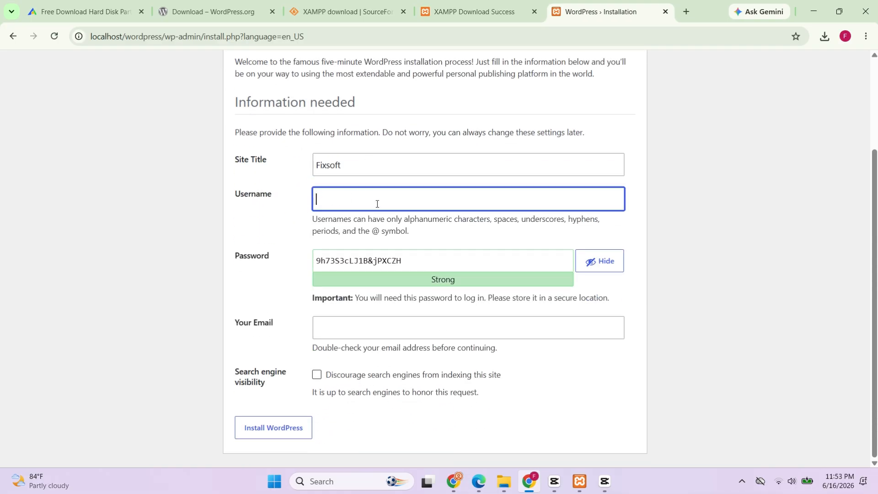
pyautogui.write('fixsoft')
pyautogui.click(408, 257)
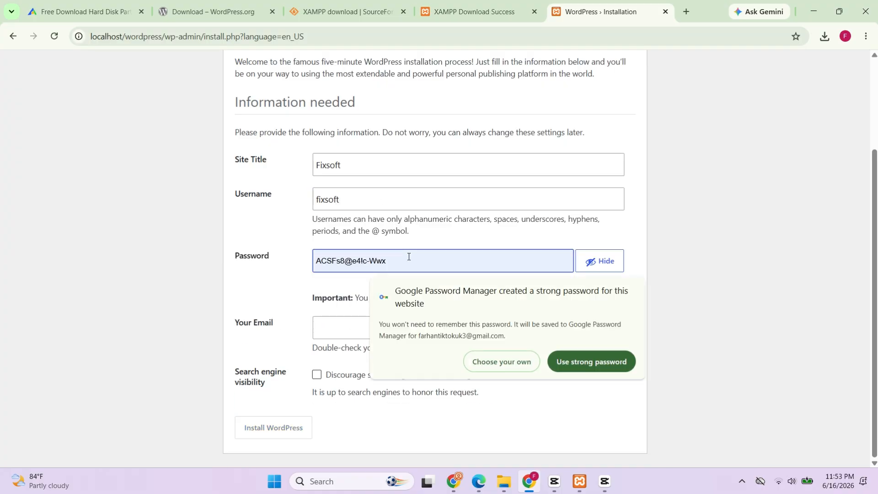
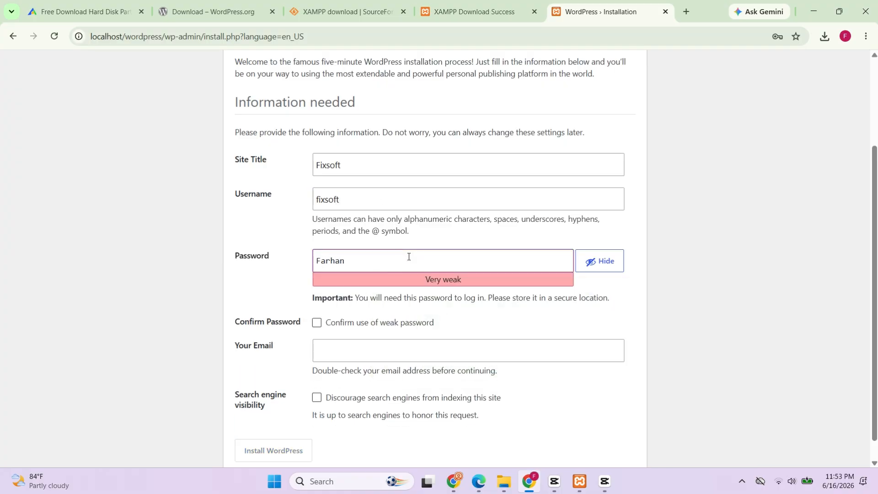
pyautogui.click(292, 439)
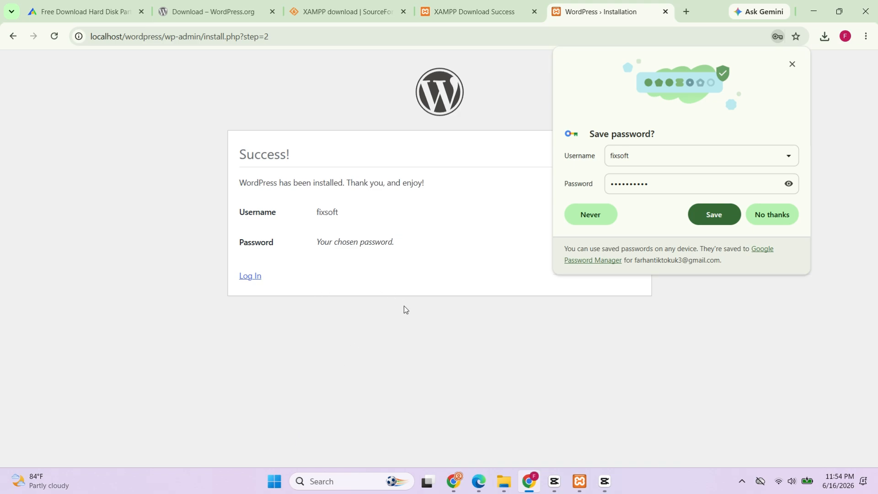
# Step: Go to the WordPress login page and copy its address
pyautogui.click(251, 275)
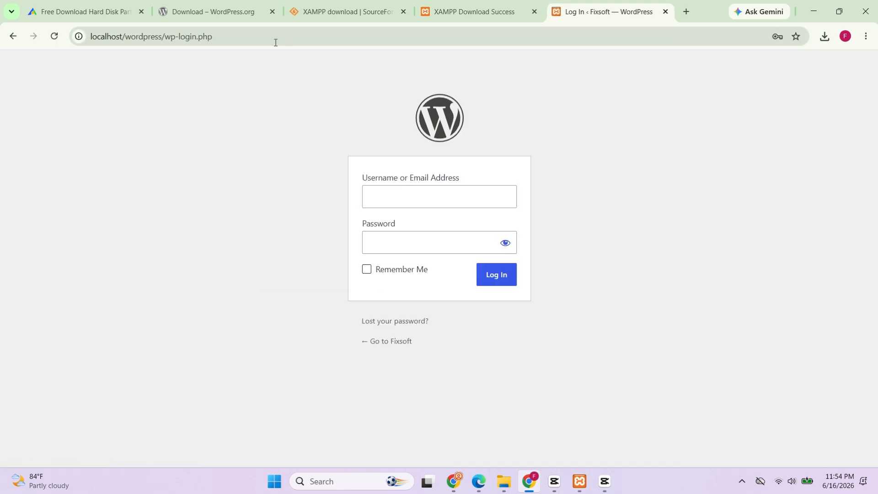
pyautogui.click(269, 41)
pyautogui.hotkey('ctrl', 'c')
pyautogui.rightClick(251, 37)
pyautogui.press('Escape')
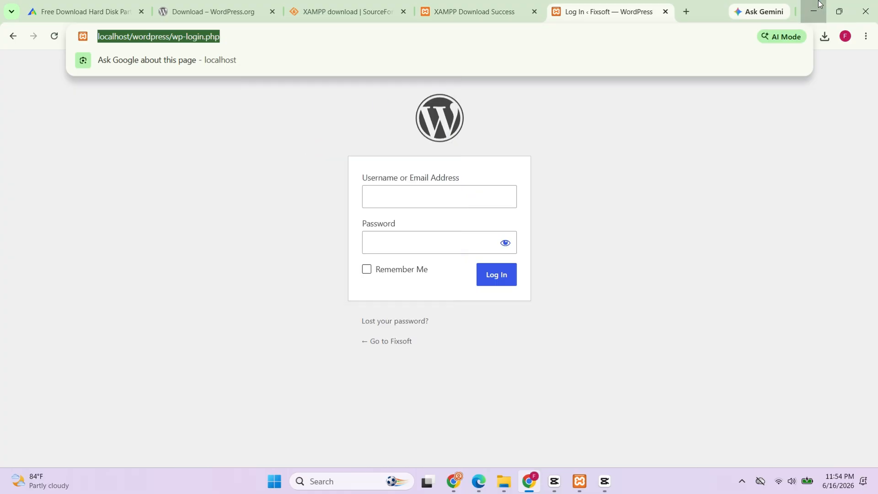
# Step: Create a new text document on the desktop, paste the login page address into it, and return to Chrome
pyautogui.click(813, 11)
pyautogui.rightClick(534, 208)
pyautogui.moveTo(619, 286)
pyautogui.click(654, 393)
pyautogui.doubleClick(550, 242)
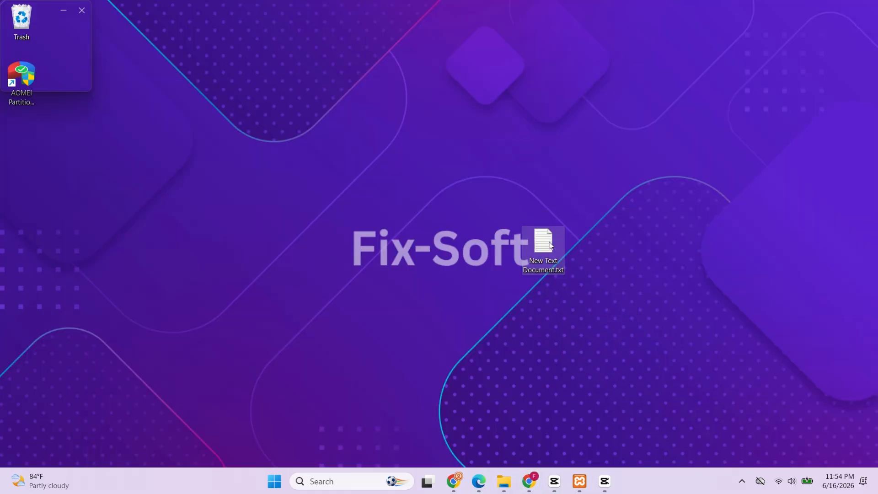
pyautogui.rightClick(433, 217)
pyautogui.click(529, 446)
pyautogui.moveTo(325, 171); pyautogui.dragTo(132, 180)
pyautogui.click(517, 481)
# Step: Log in to WordPress as fixsoft with the account password, choose never to save the password, and look over the dashboard
pyautogui.click(396, 193)
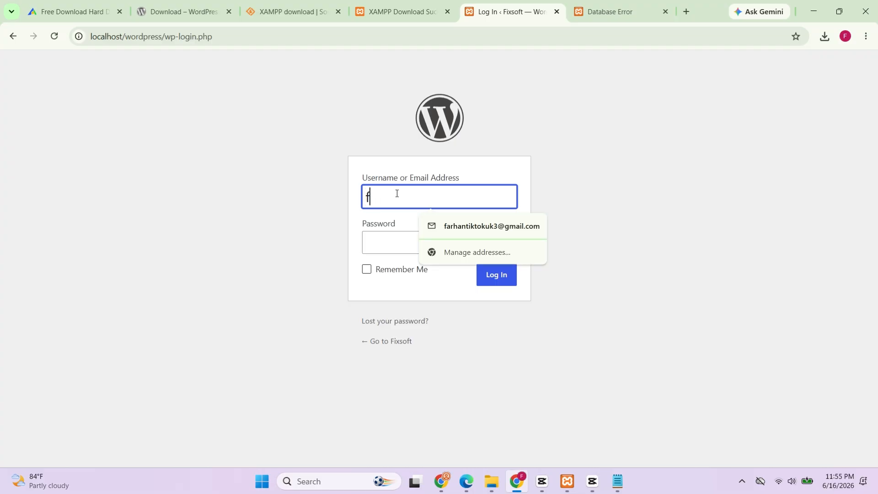
pyautogui.write('fixsoft')
pyautogui.click(394, 237)
pyautogui.write('••••••••••')
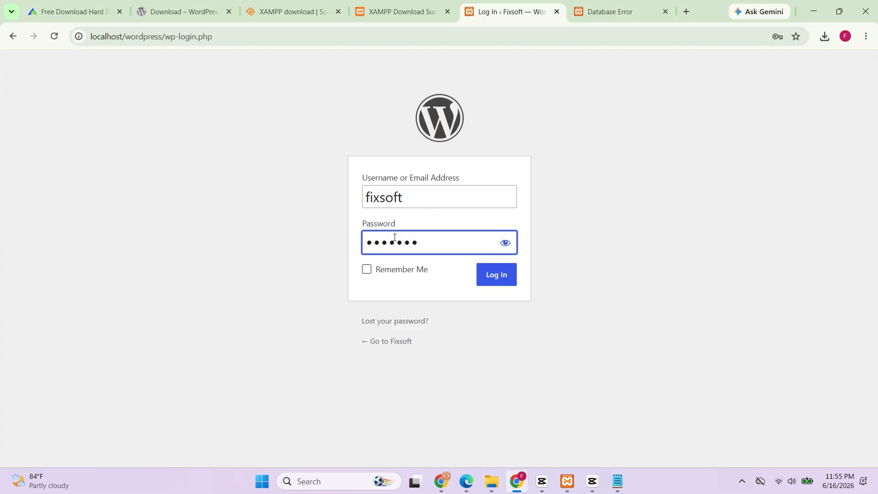
pyautogui.click(487, 273)
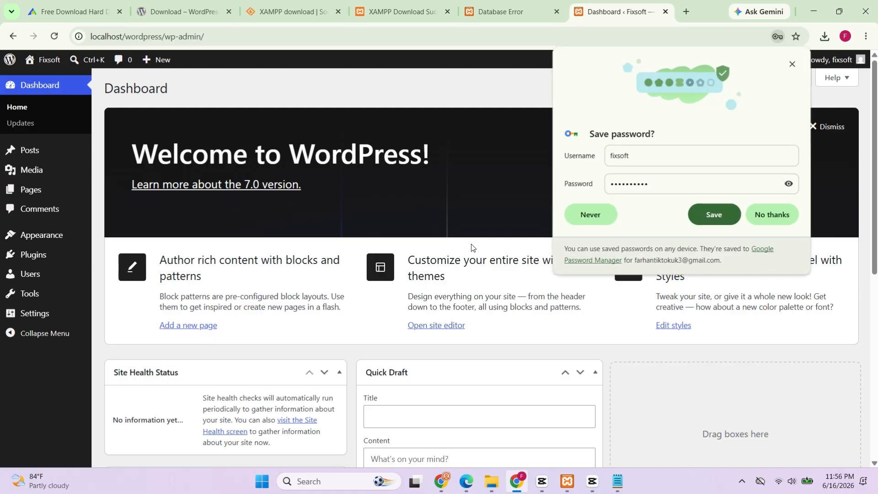
pyautogui.click(590, 221)
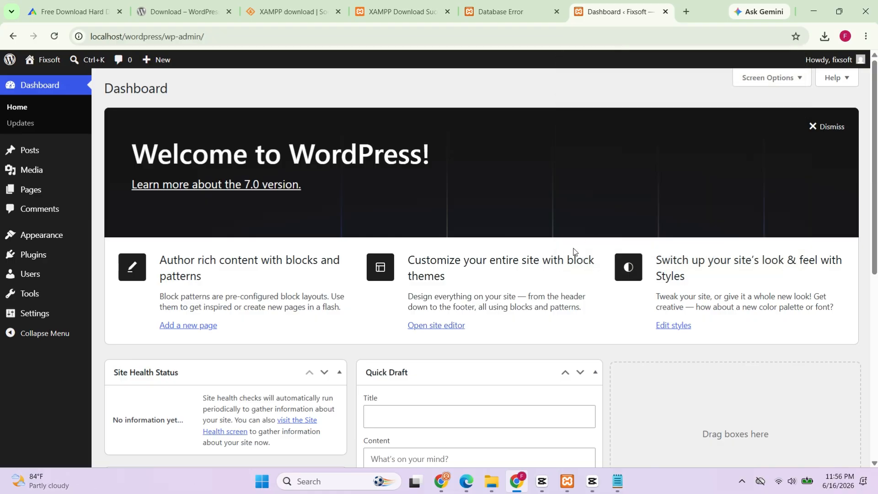
pyautogui.scroll(-7, 551, 285)
pyautogui.scroll(7, 550, 285)
# Step: Minimize the browser and move New Text Document.txt to the upper-right corner of the desktop
pyautogui.click(809, 4)
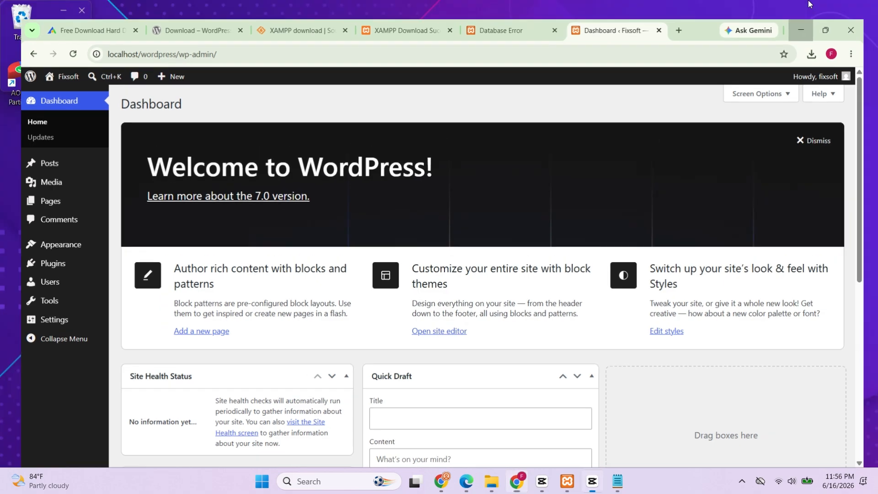
pyautogui.click(645, 118)
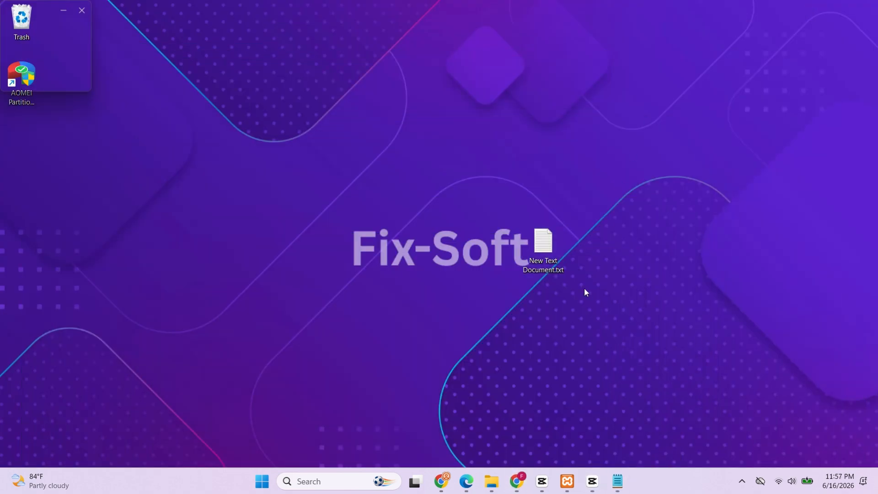
pyautogui.moveTo(549, 244); pyautogui.dragTo(829, 27)
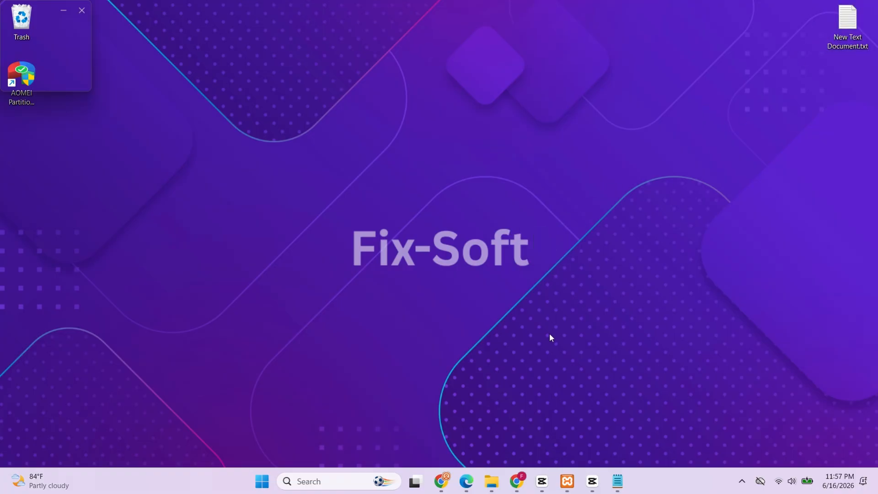